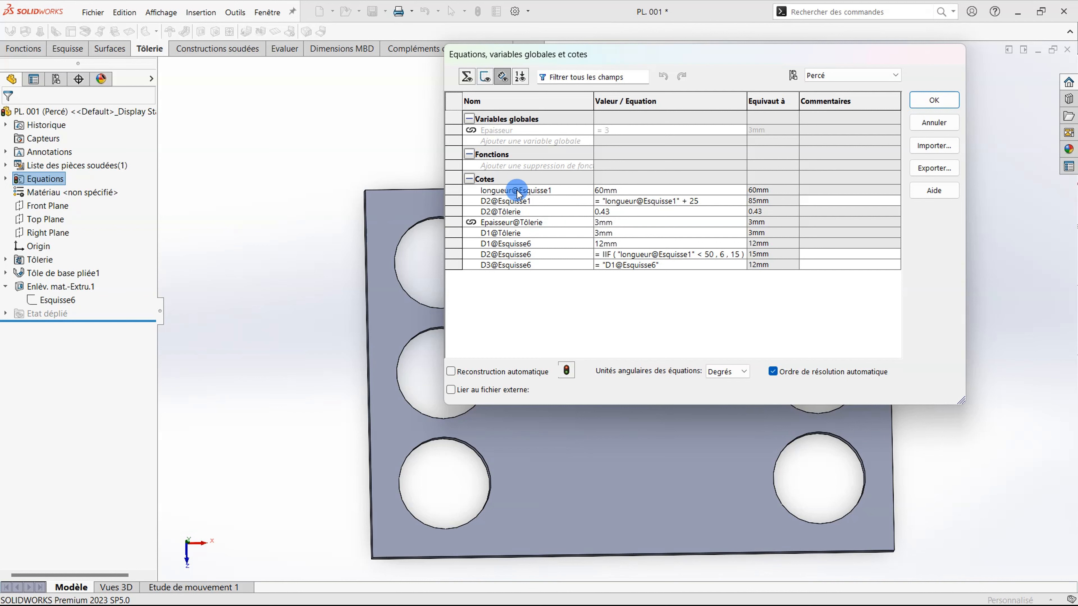
Rename the dimension D2@Esquisse1 as "largeur" and D2@Esquisse6 as "dia trous".
{"action": "left_click", "coordinate": [495, 202]}
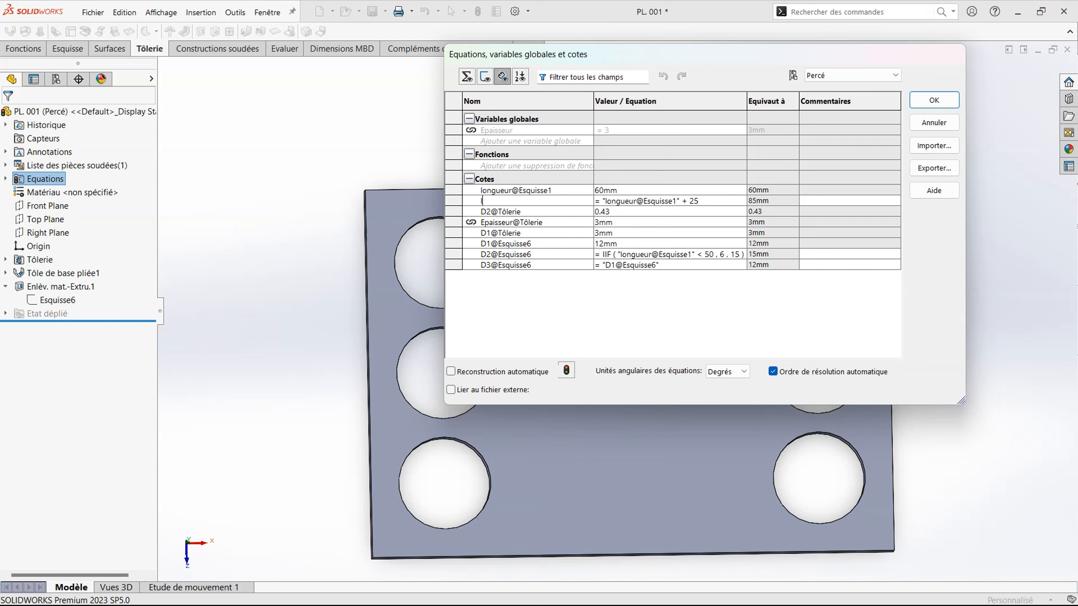
{"action": "type", "text": "largeur"}
{"action": "left_click", "coordinate": [536, 243]}
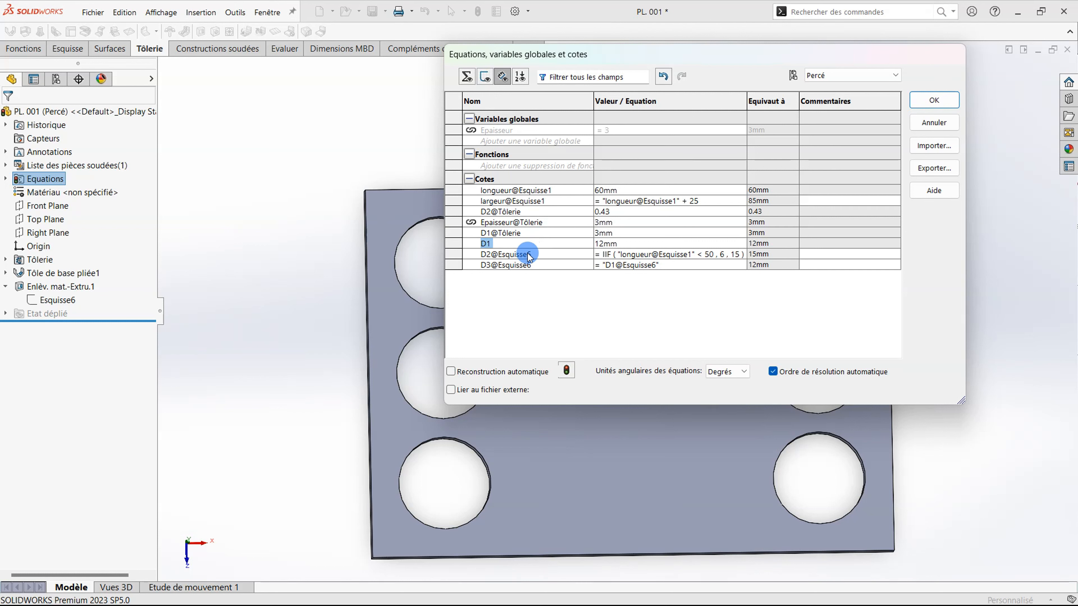
{"action": "left_click", "coordinate": [525, 255]}
{"action": "type", "text": "dia"}
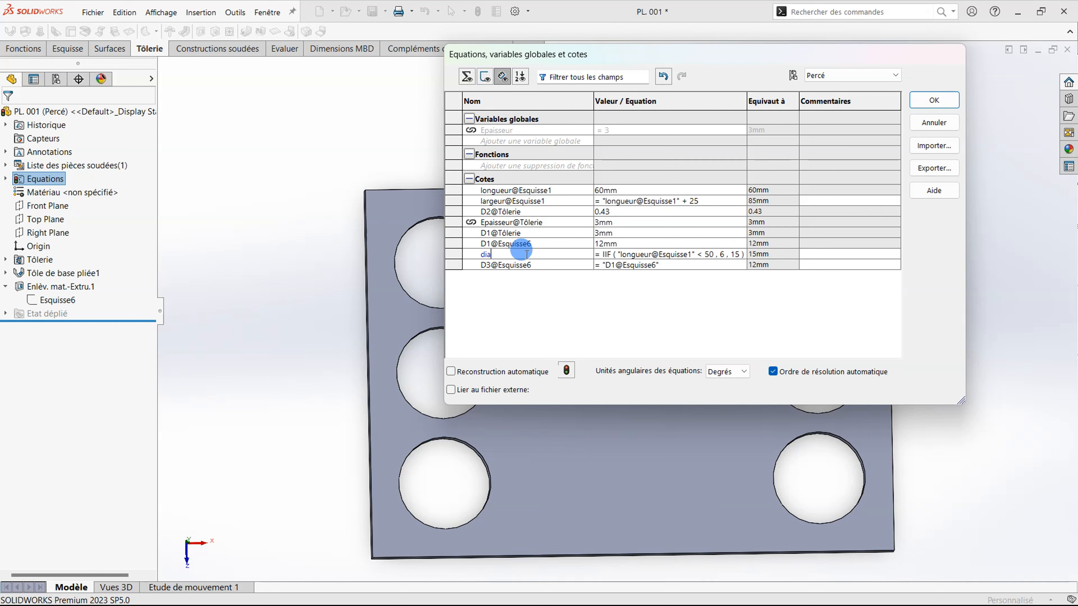
{"action": "type", "text": " trous"}
{"action": "left_click", "coordinate": [554, 268]}
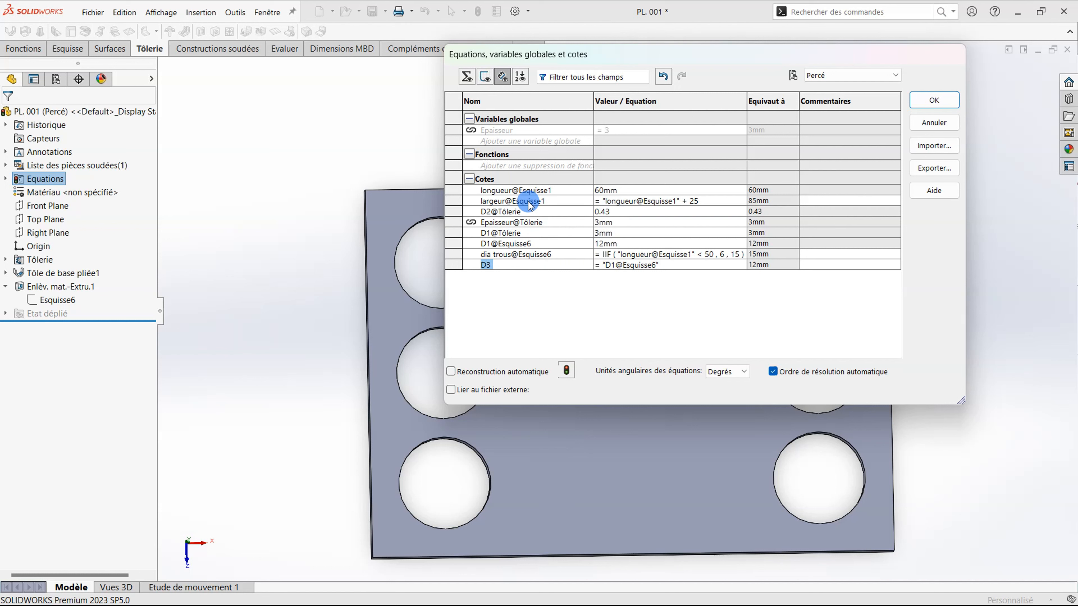
Rename the longueur@Esquisse1 dimension as "longueur01".
{"action": "left_click", "coordinate": [517, 191]}
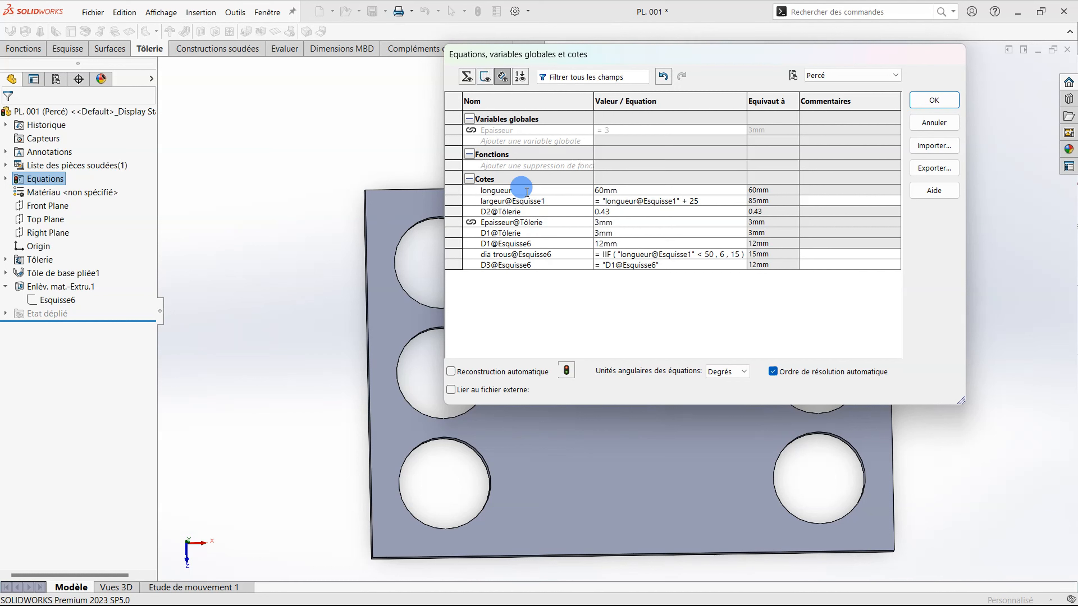
{"action": "type", "text": "01"}
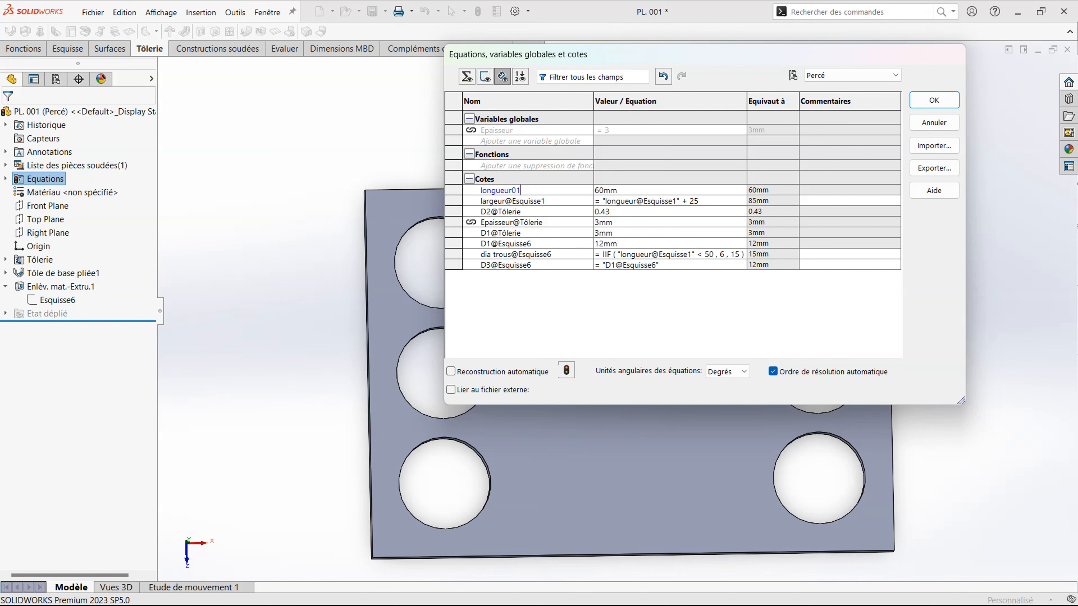
{"action": "left_click", "coordinate": [615, 218]}
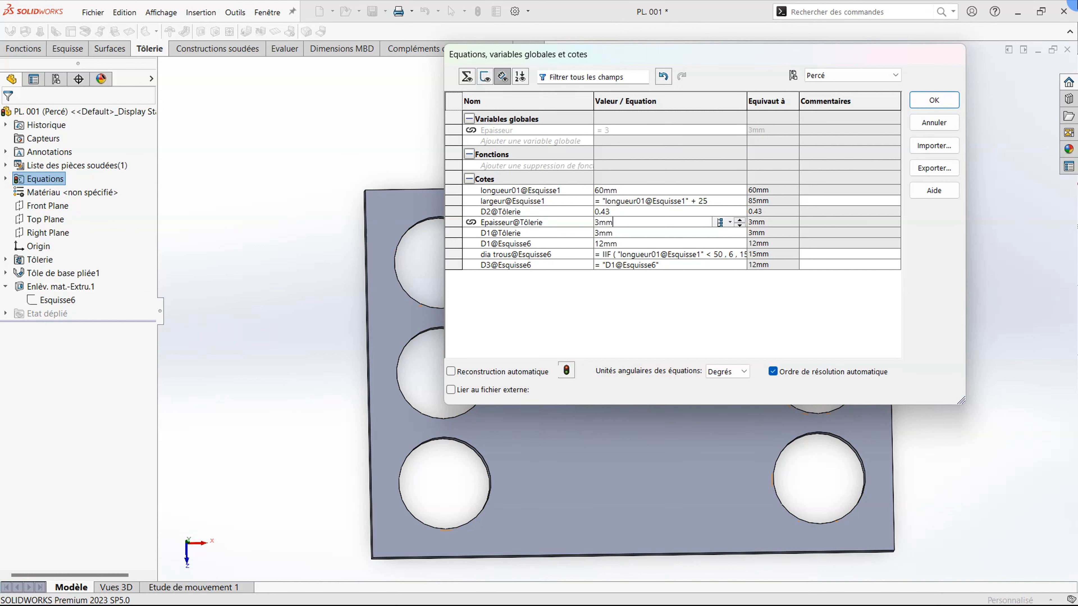
{"action": "left_click", "coordinate": [846, 77]}
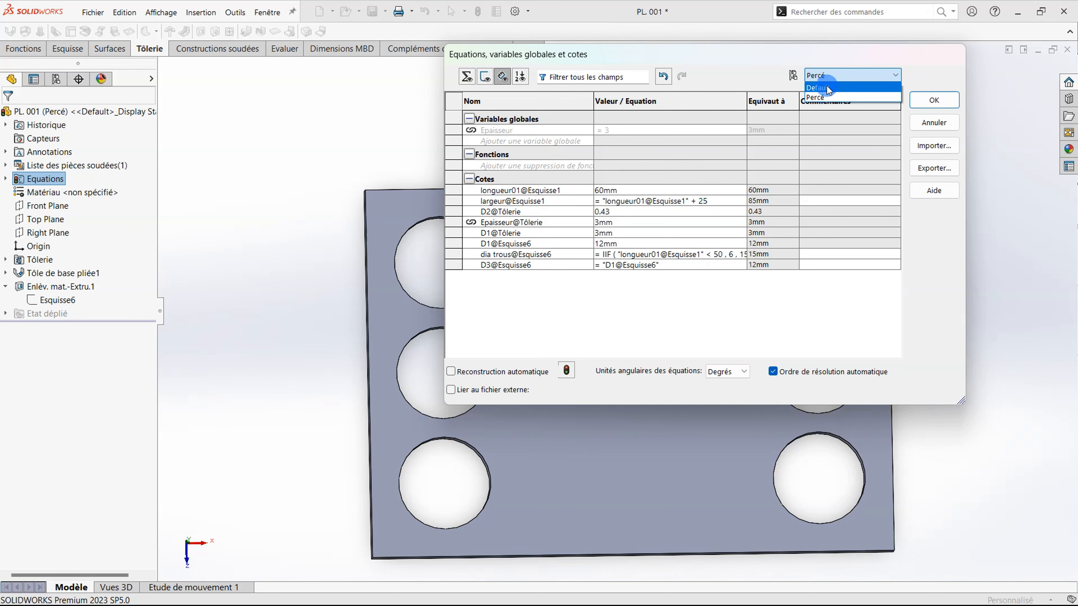
{"action": "left_click", "coordinate": [711, 75]}
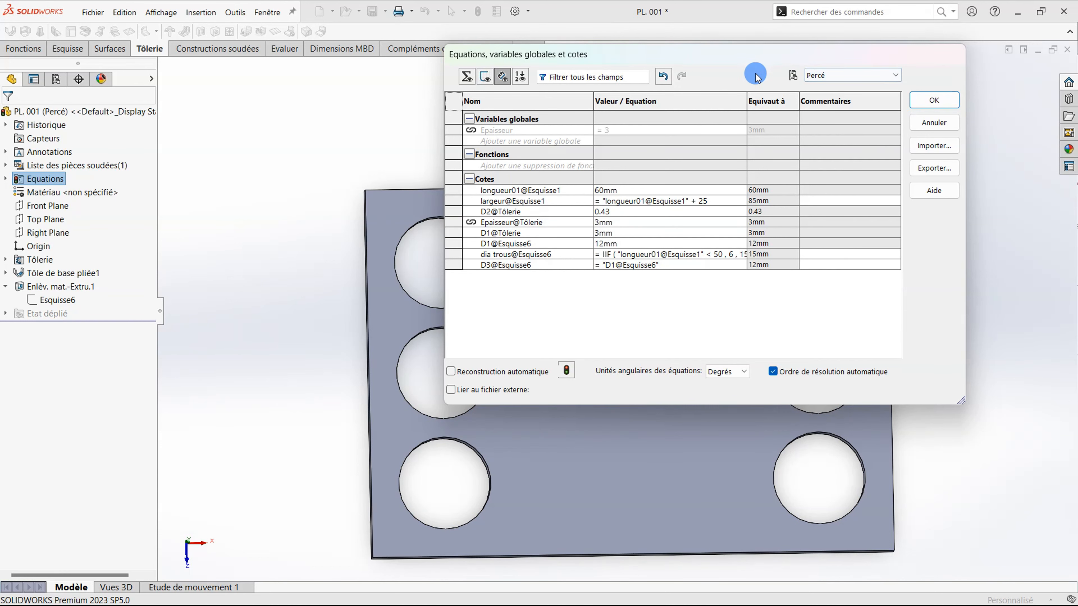
Add a suppression equation for the Enlèv. mat.-Extru.1 feature, starting with the if() function.
{"action": "left_click", "coordinate": [515, 164]}
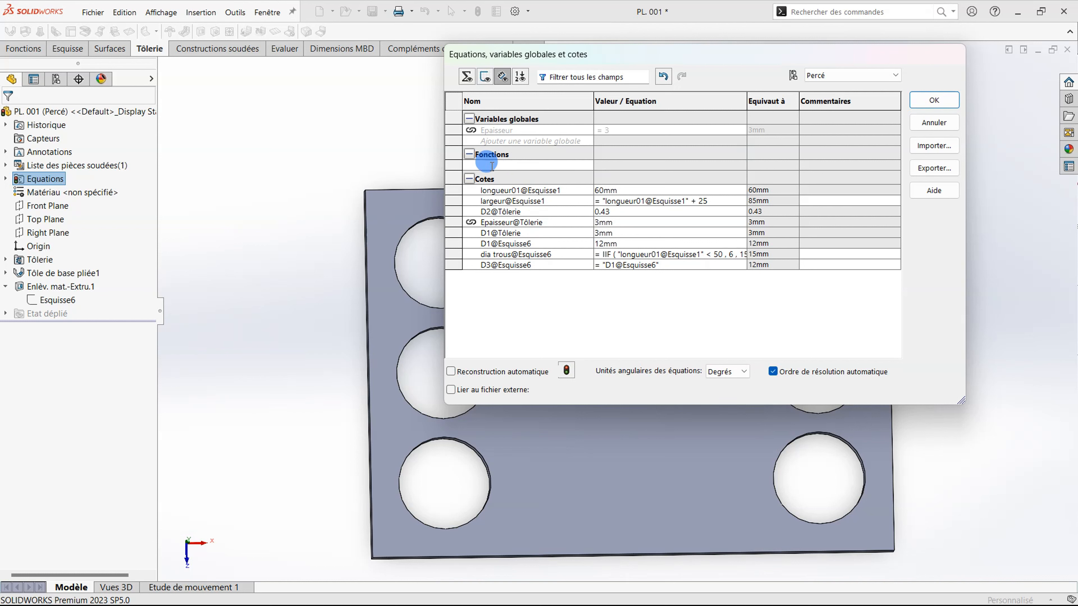
{"action": "left_click", "coordinate": [69, 290]}
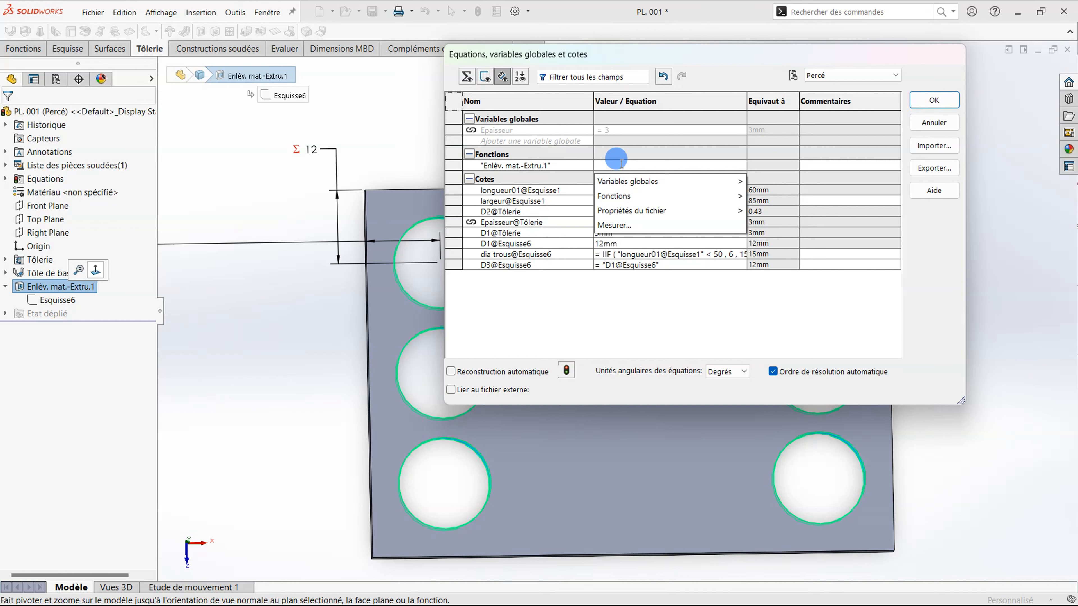
{"action": "type", "text": "i"}
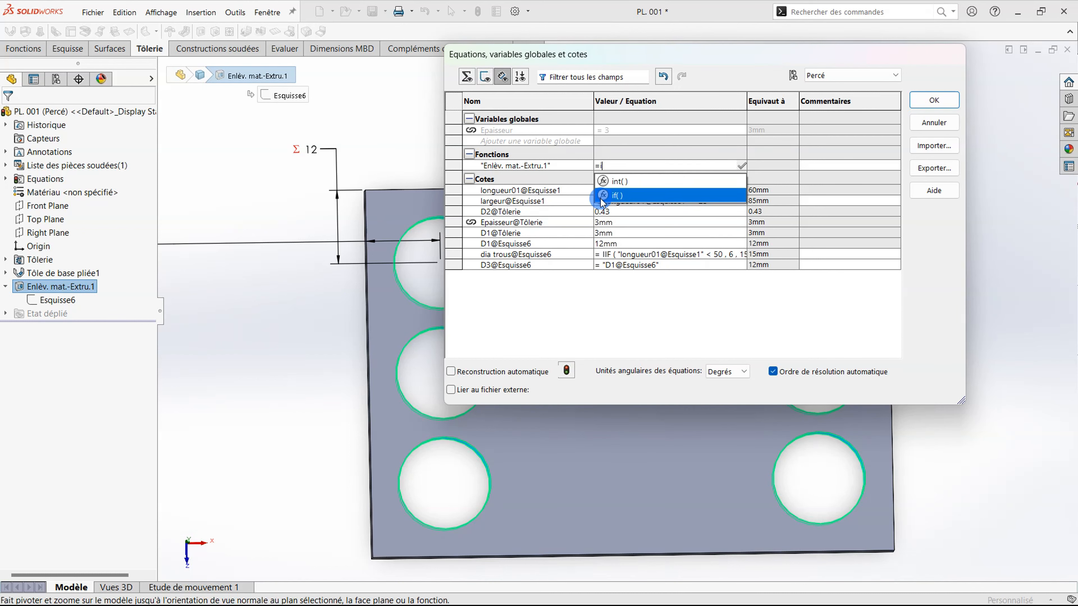
{"action": "left_click", "coordinate": [621, 199]}
{"action": "mouse_move", "coordinate": [658, 184]}
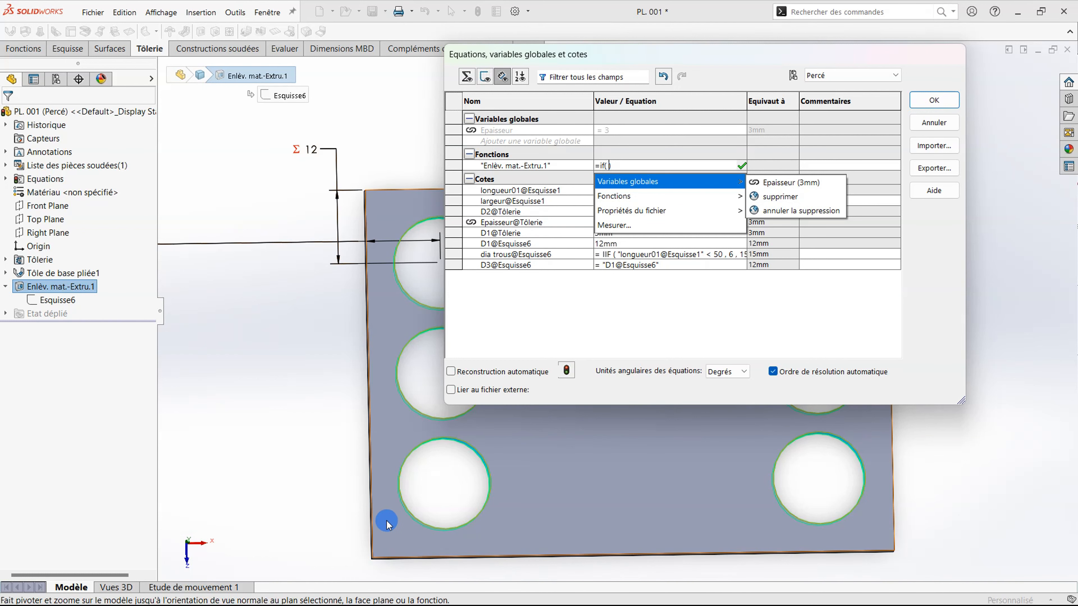
{"action": "left_click", "coordinate": [586, 430]}
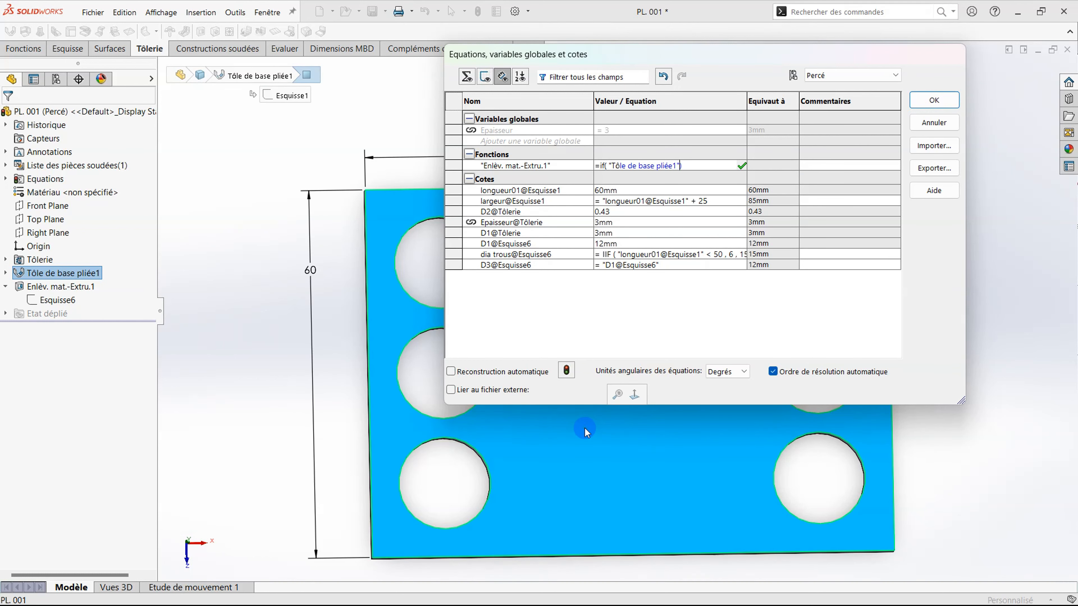
{"action": "double_click", "coordinate": [671, 166]}
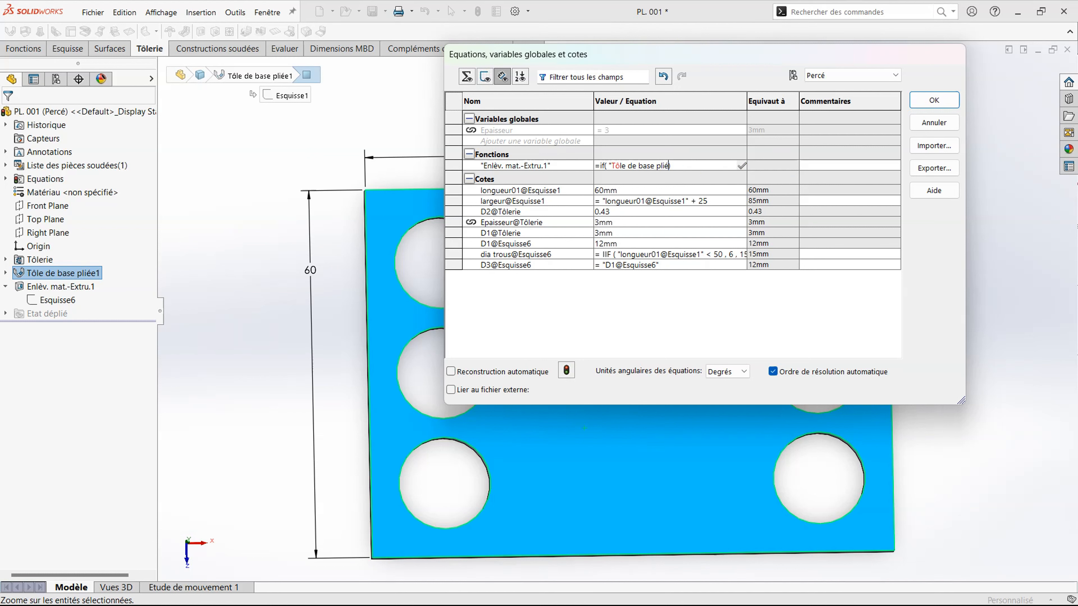
{"action": "key", "text": "BackSpace"}
{"action": "key", "text": "BackSpace"}
{"action": "key", "text": "BackSpace"}
{"action": "key", "text": "BackSpace"}
{"action": "key", "text": "BackSpace"}
{"action": "key", "text": "BackSpace"}
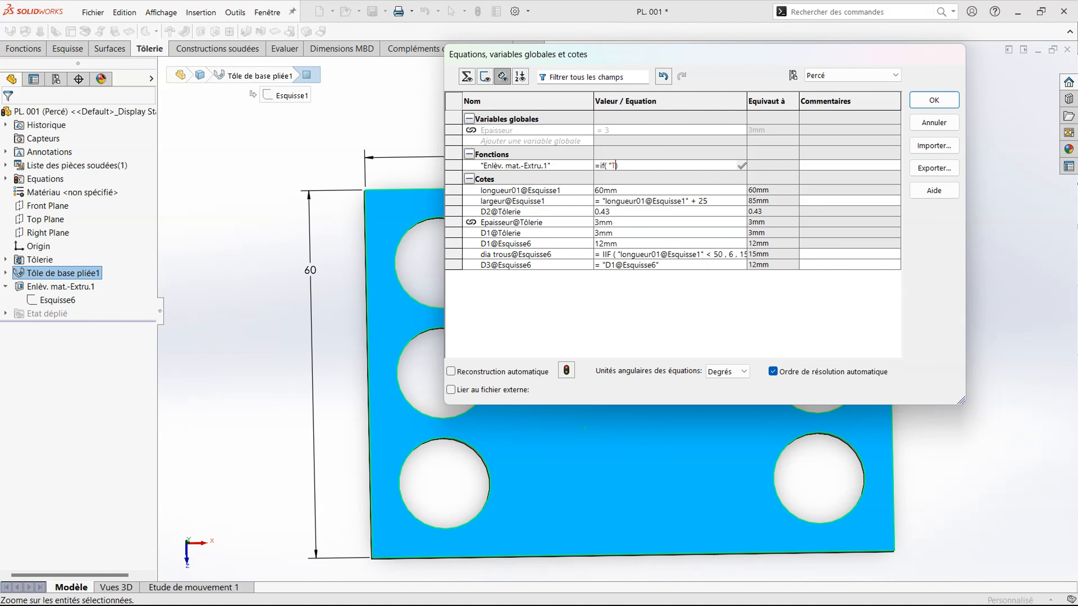
{"action": "key", "text": "BackSpace"}
{"action": "key", "text": "BackSpace"}
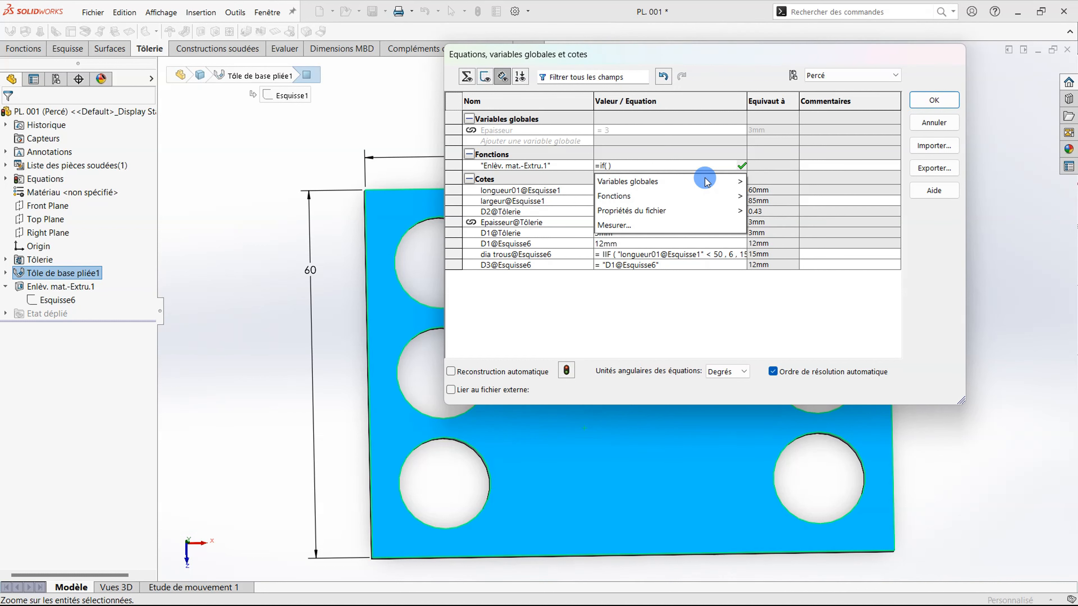
Enter the if condition as "longueur01@Esquisse1" < 60, picking the plate's length dimension in the model as reference.
{"action": "mouse_move", "coordinate": [702, 188]}
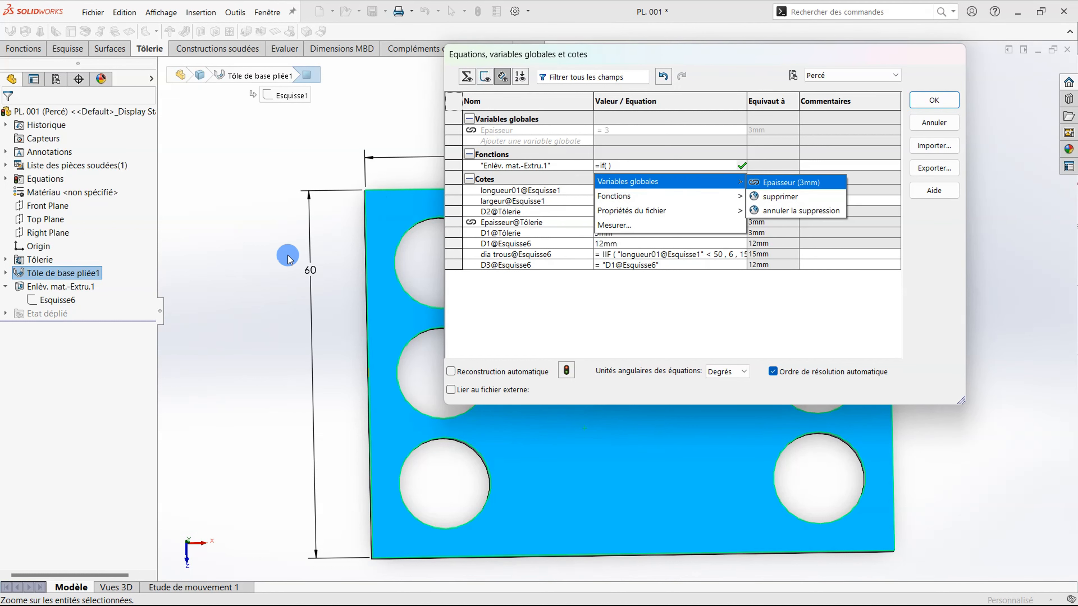
{"action": "left_click", "coordinate": [310, 271]}
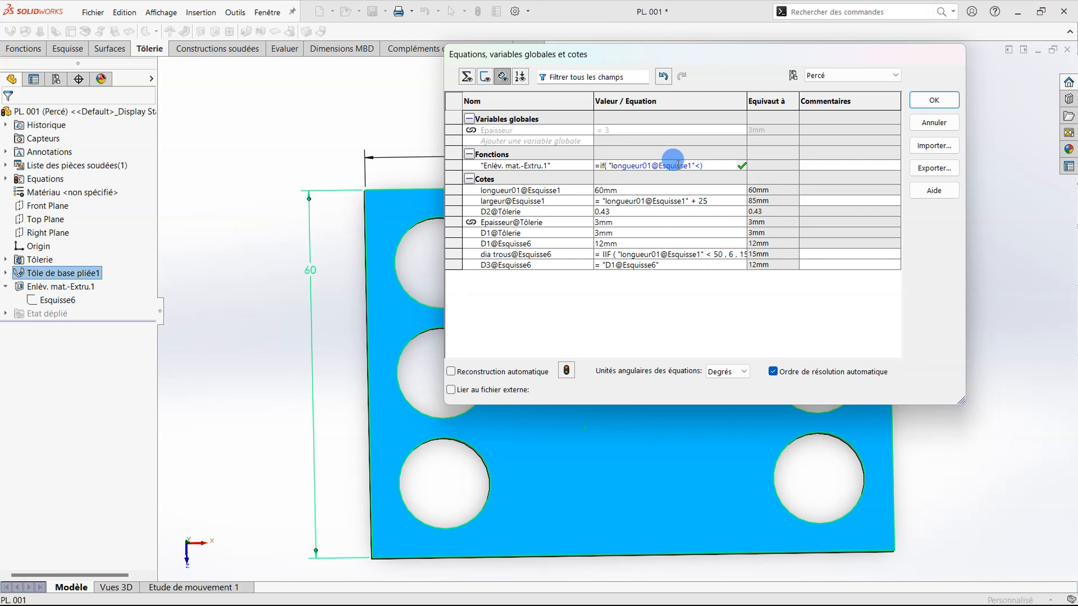
{"action": "type", "text": "60"}
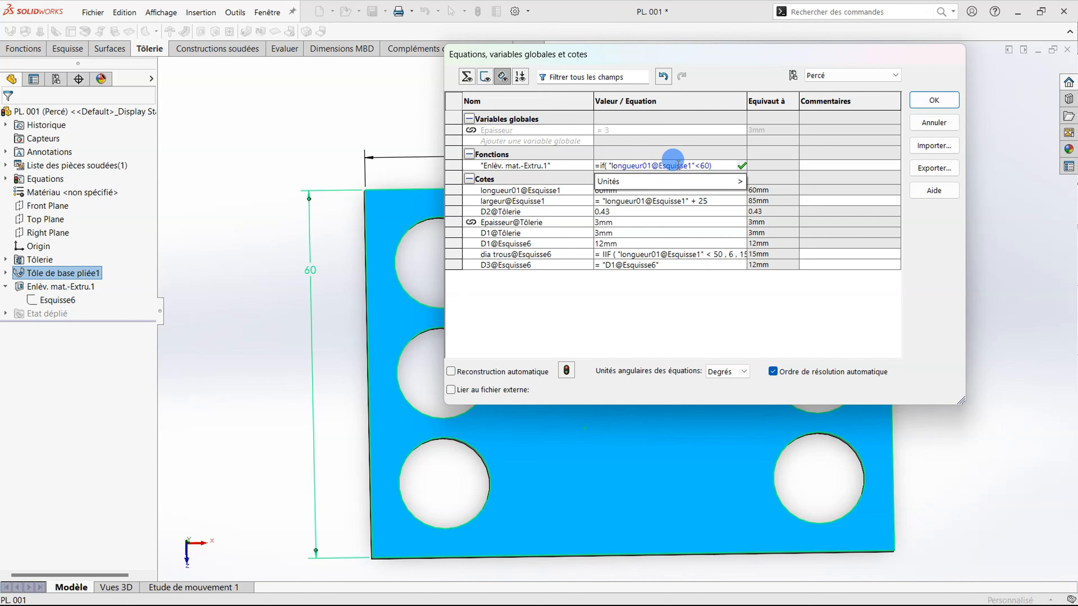
{"action": "type", "text": ","}
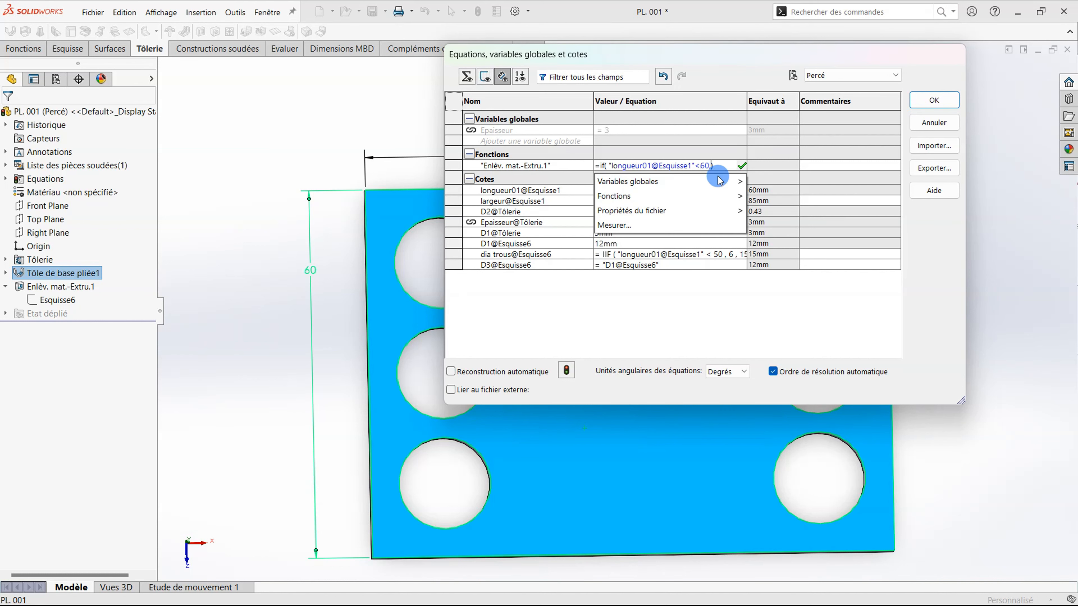
Complete the equation with "suppressed" when the condition is true and "unsuppressed" otherwise, and validate it.
{"action": "mouse_move", "coordinate": [717, 181]}
{"action": "left_click", "coordinate": [780, 197]}
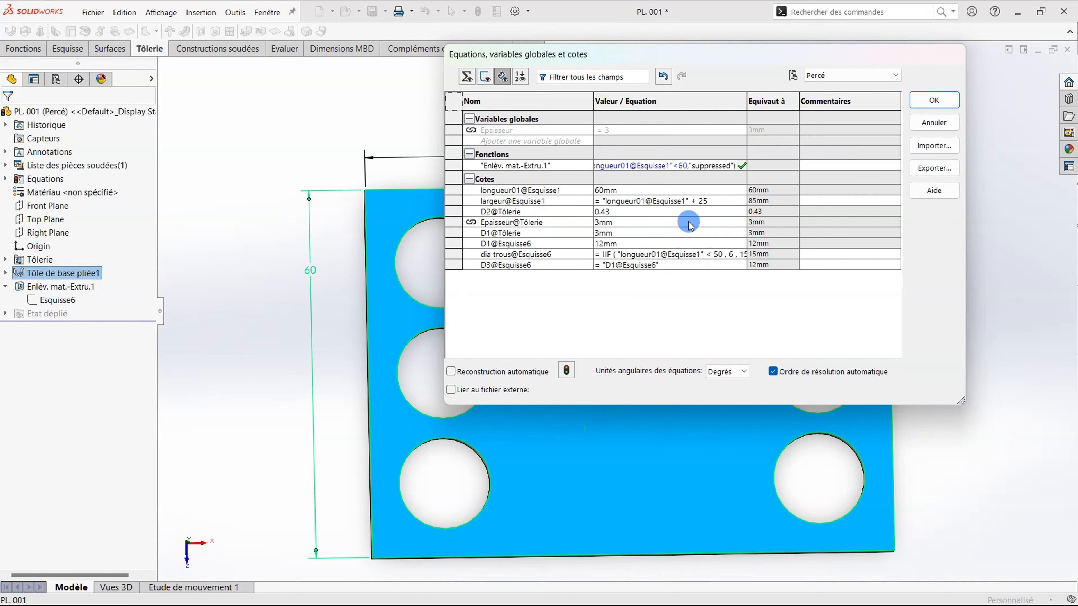
{"action": "type", "text": ","}
{"action": "mouse_move", "coordinate": [726, 181]}
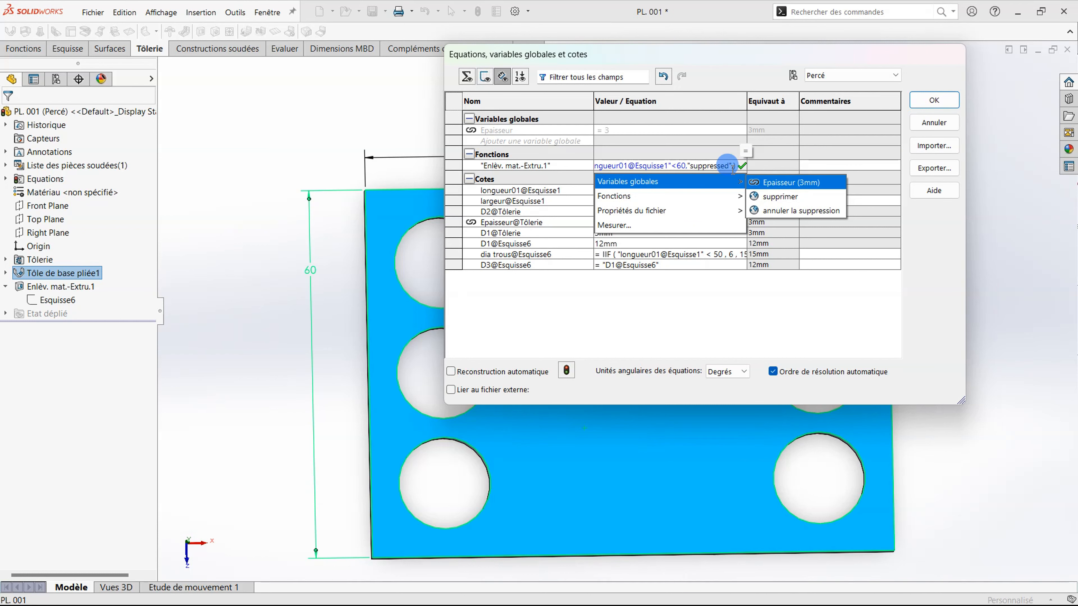
{"action": "left_click", "coordinate": [776, 211]}
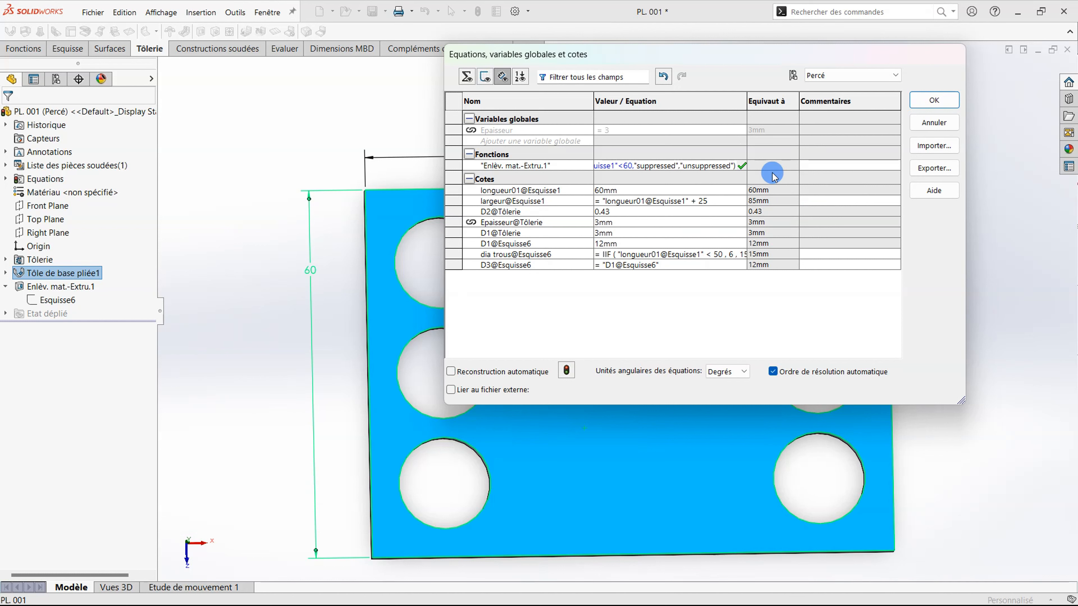
{"action": "left_click", "coordinate": [833, 167]}
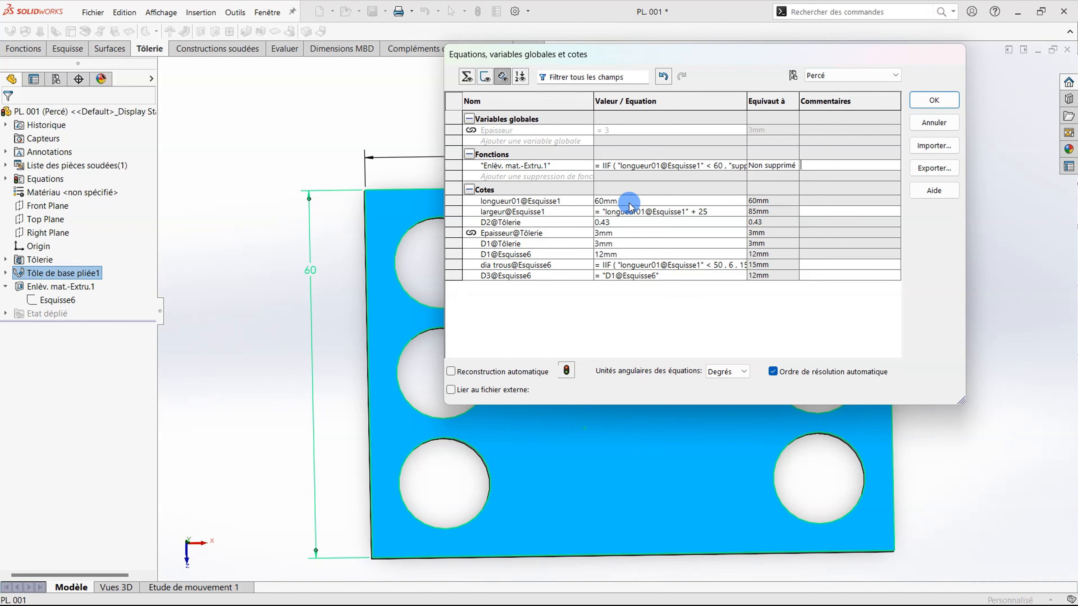
Set longueur01@Esquisse1 to 50 mm and apply the equations to the part.
{"action": "left_click_drag", "start_coordinate": [626, 201], "coordinate": [541, 202]}
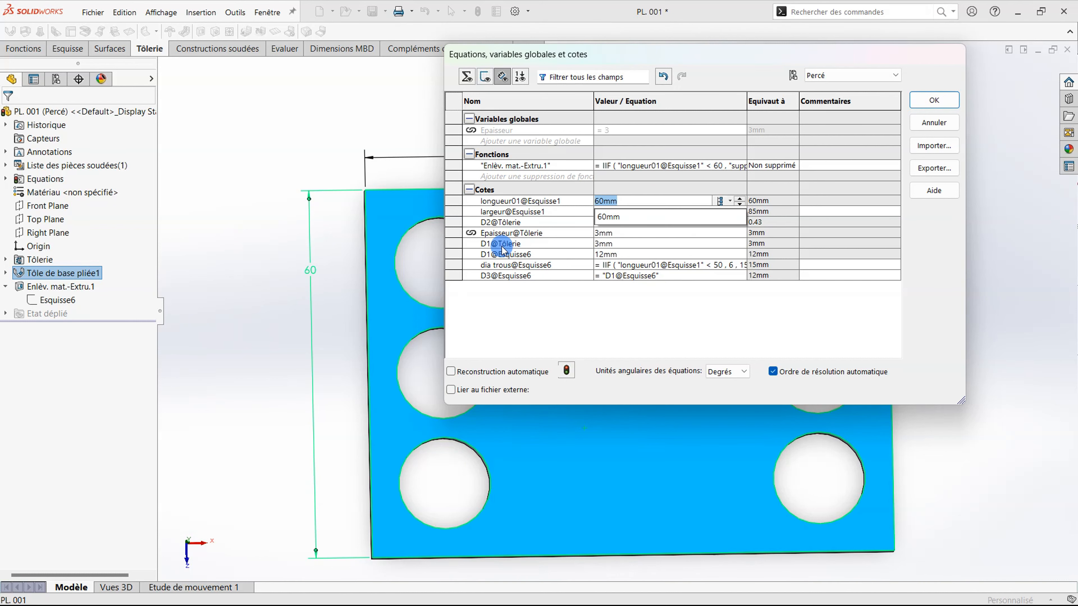
{"action": "type", "text": "50"}
{"action": "left_click", "coordinate": [842, 188]}
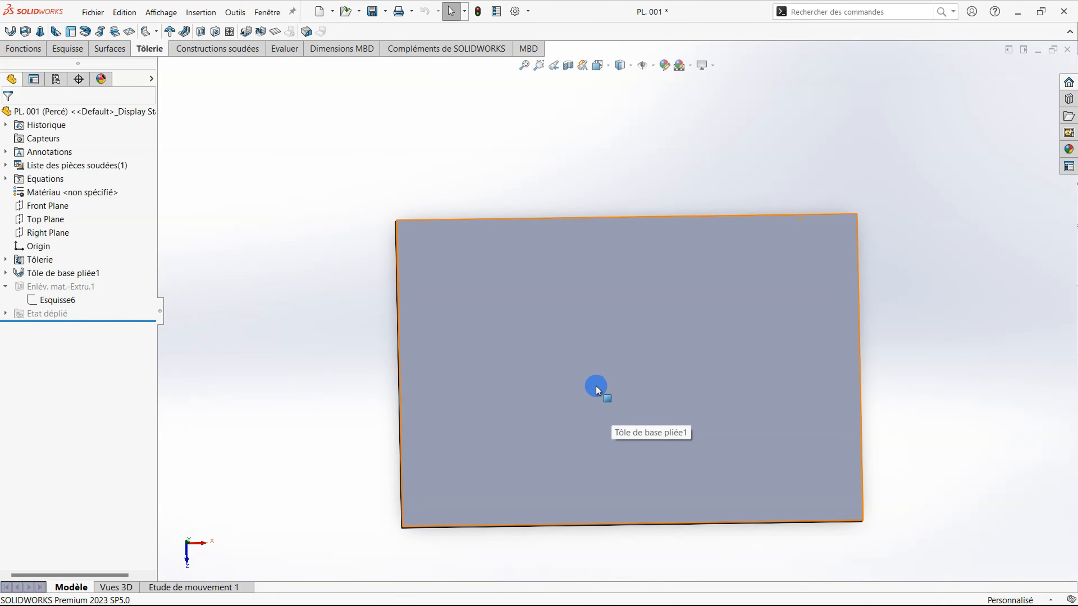
Display the plate's dimensions in the model and set its length to 65 mm.
{"action": "left_click", "coordinate": [567, 382]}
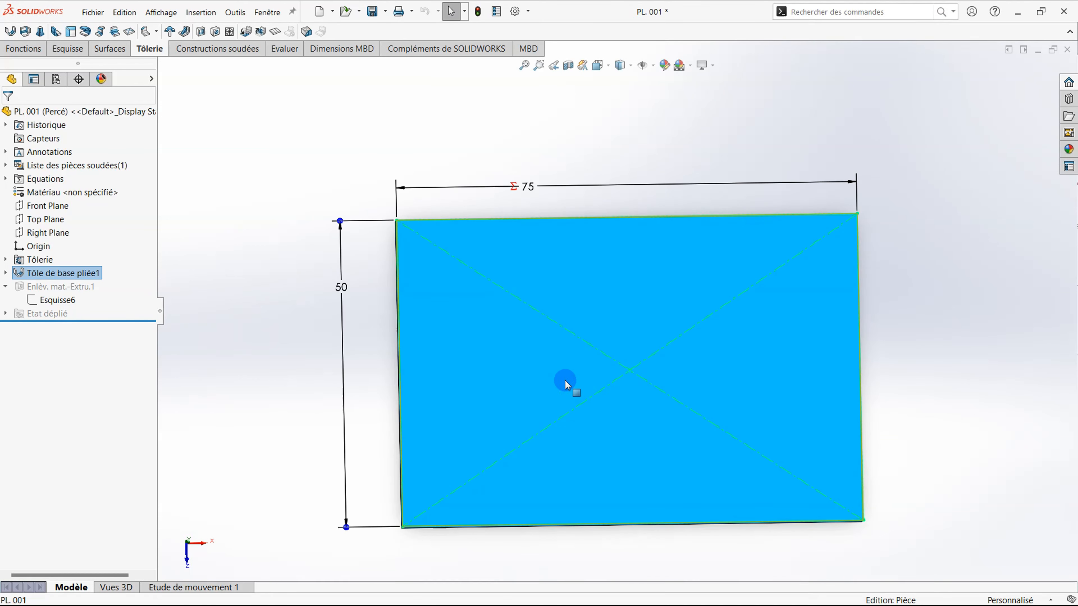
{"action": "double_click", "coordinate": [339, 289]}
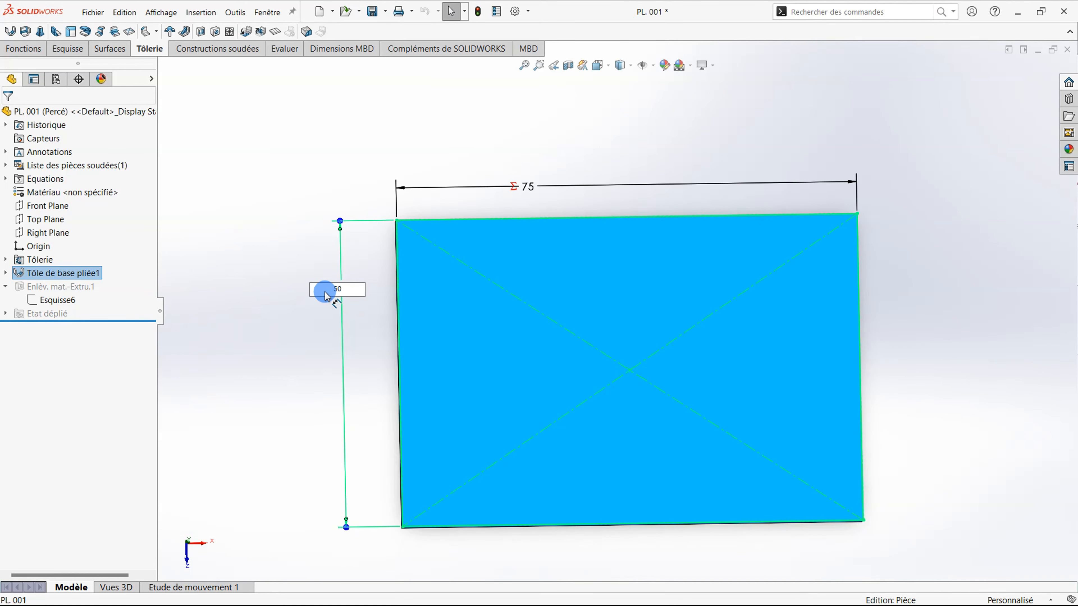
{"action": "type", "text": "65"}
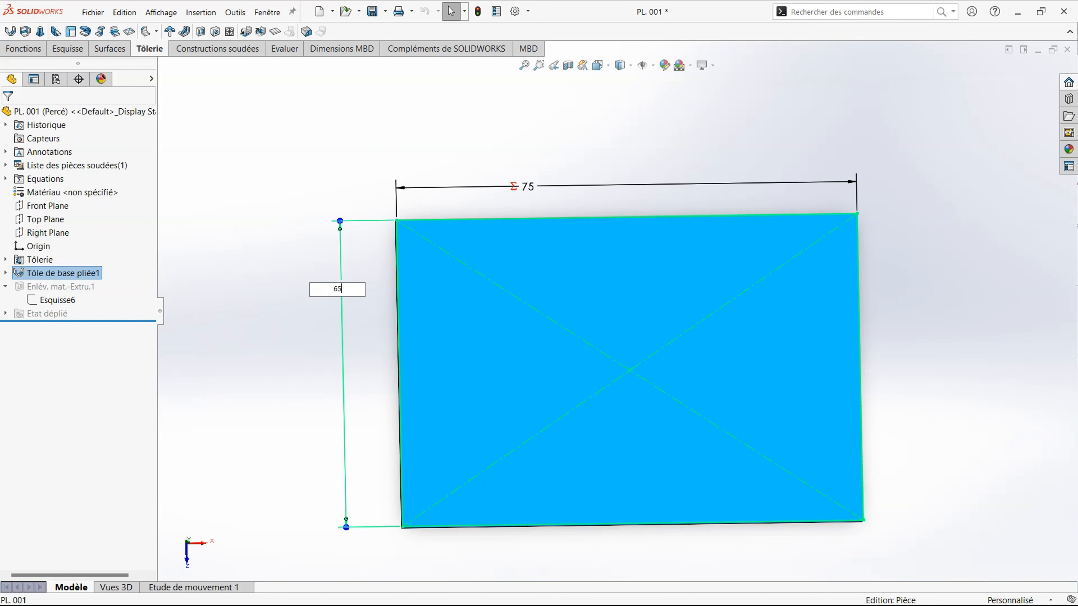
{"action": "left_click", "coordinate": [361, 297]}
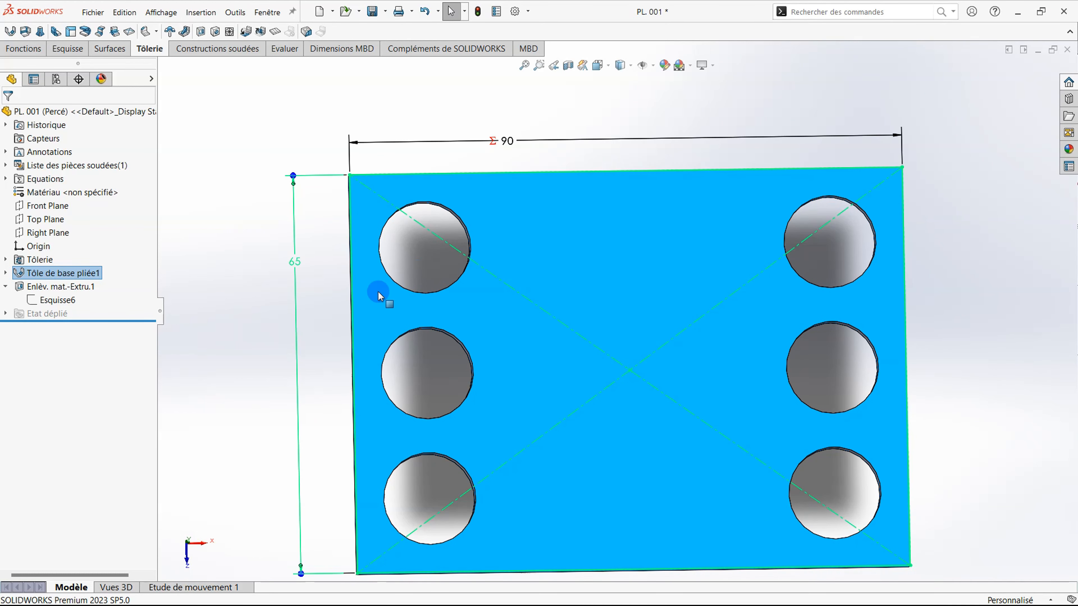
{"action": "left_click", "coordinate": [276, 269]}
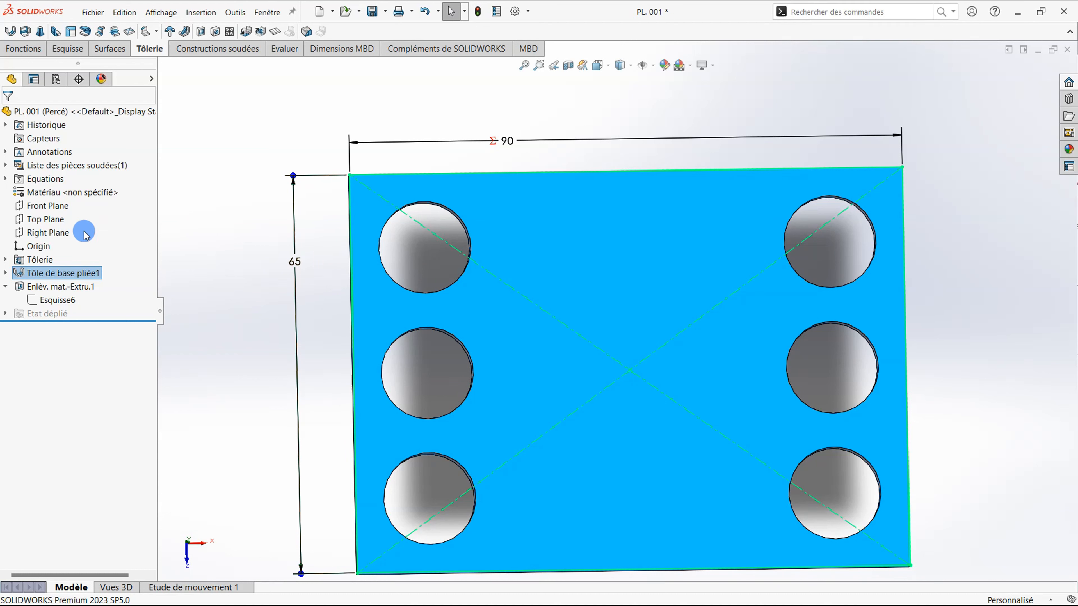
Reopen the equation manager for the part and reposition its window.
{"action": "right_click", "coordinate": [42, 187]}
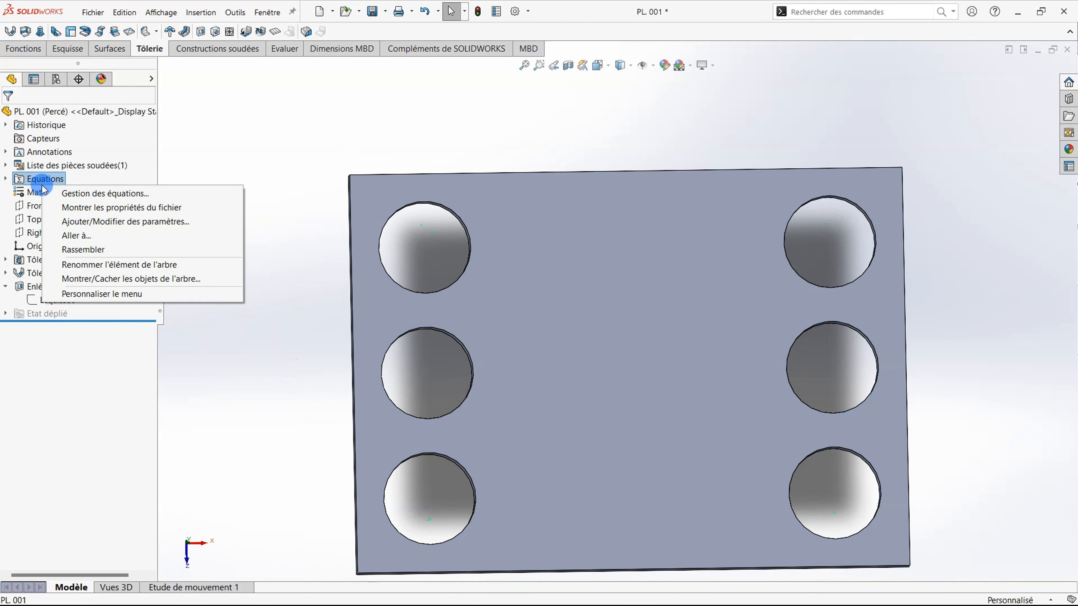
{"action": "left_click", "coordinate": [63, 192]}
{"action": "left_click_drag", "start_coordinate": [658, 58], "coordinate": [584, 27]}
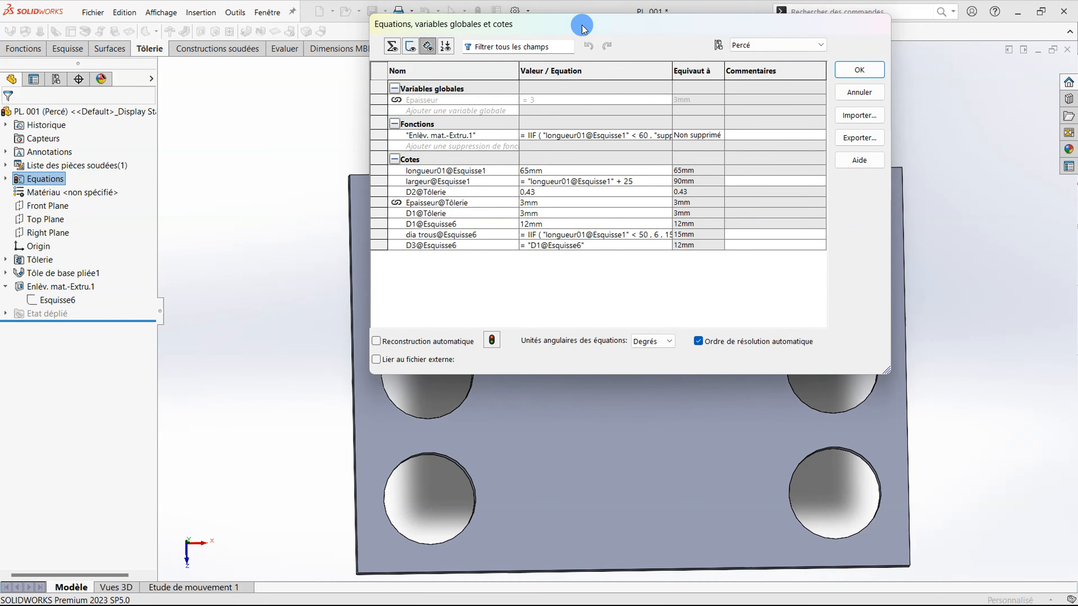